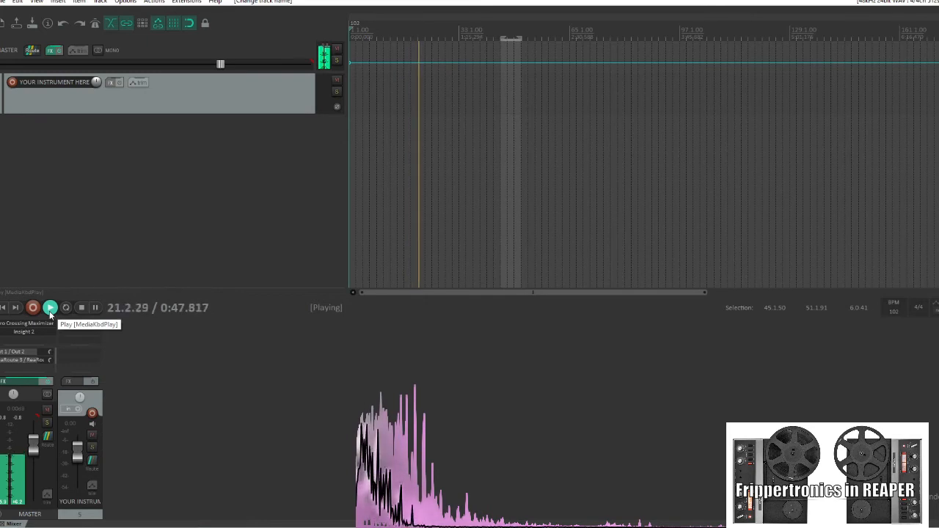
# Allow feedback in routing in the project's advanced settings
pyautogui.click(3, 2)
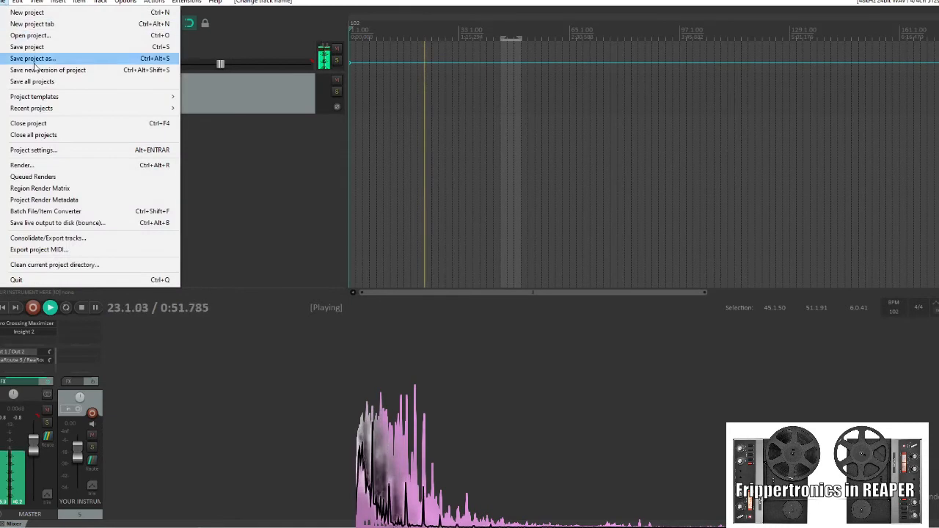
pyautogui.click(56, 152)
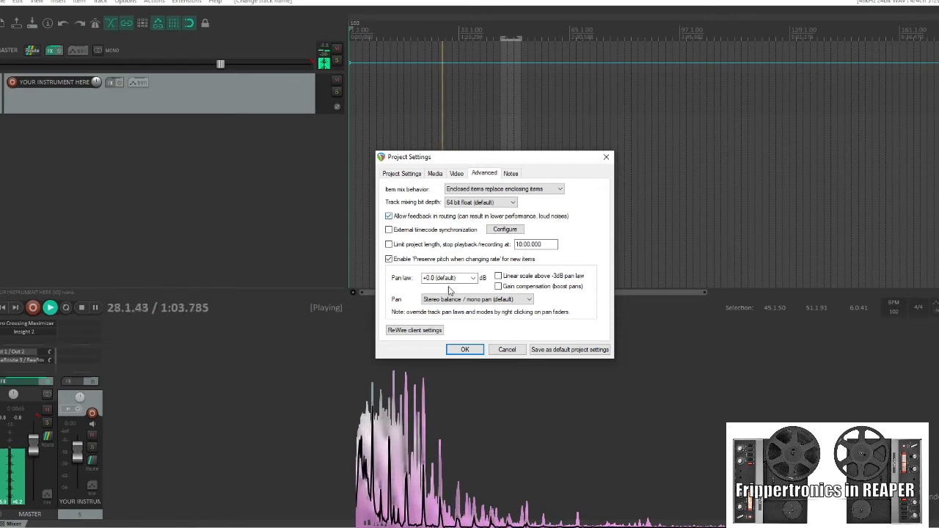
pyautogui.click(465, 349)
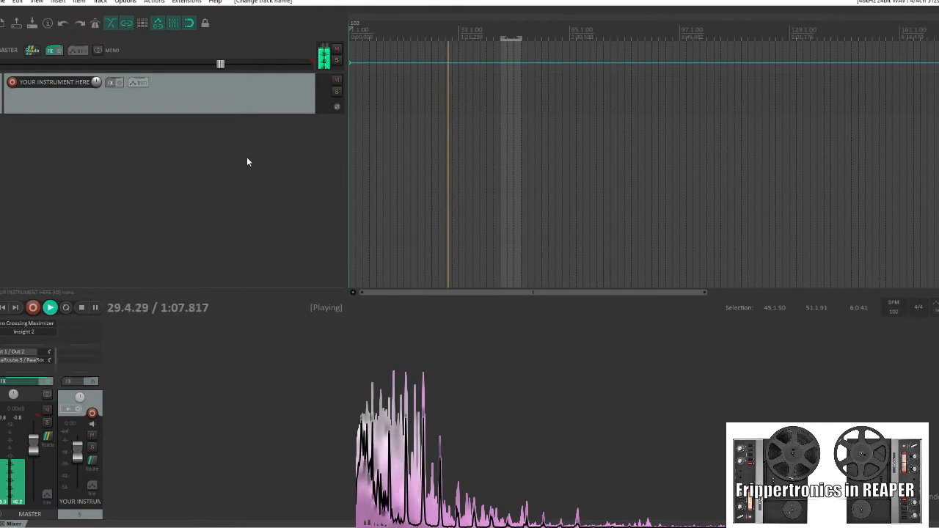
# Insert a new empty track below the instrument track
pyautogui.rightClick(108, 138)
pyautogui.click(136, 140)
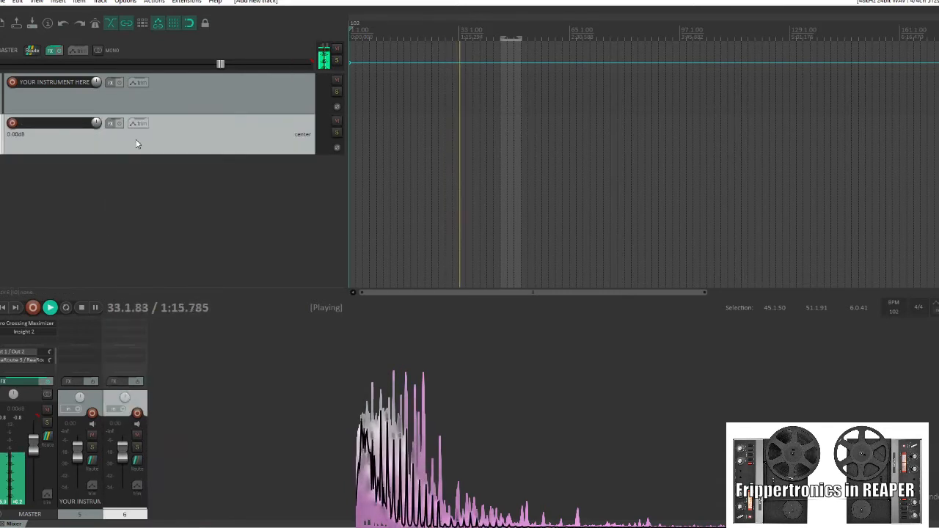
# Disable the new track's master send and mute the track
pyautogui.click(138, 460)
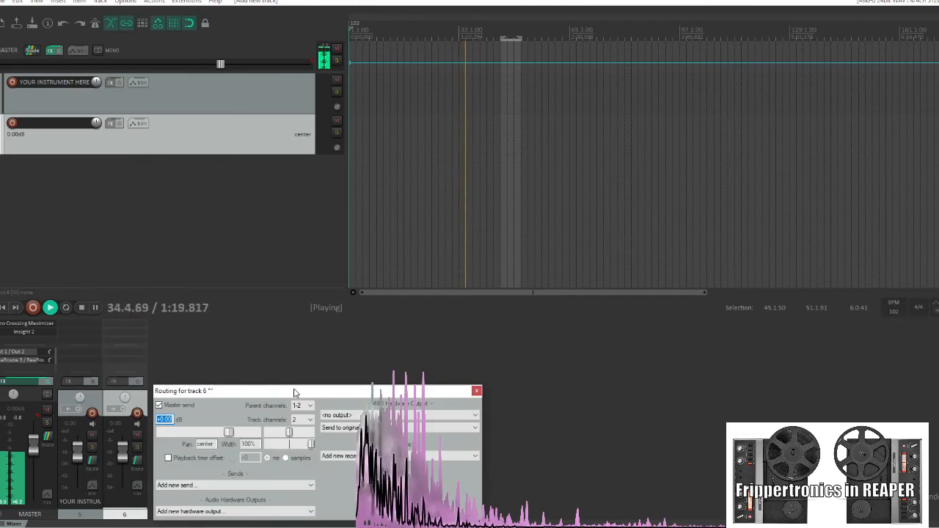
pyautogui.click(190, 406)
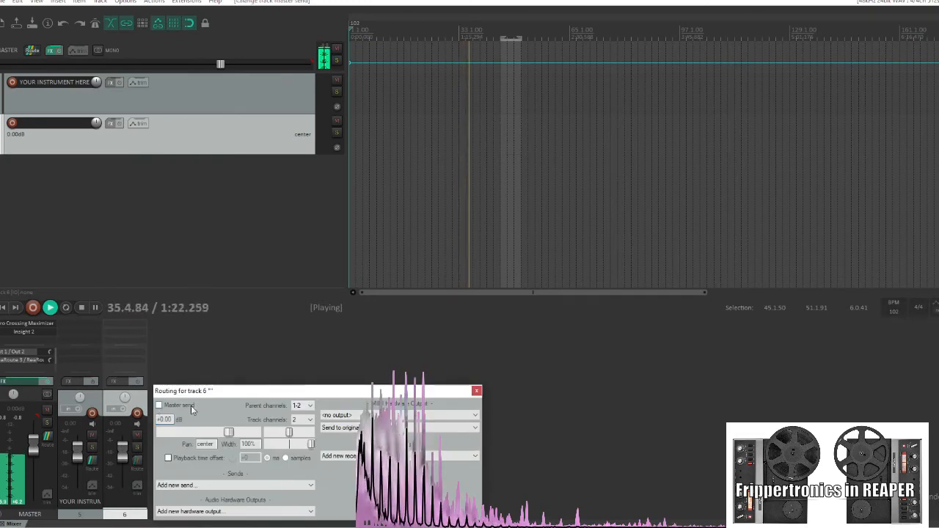
pyautogui.click(137, 435)
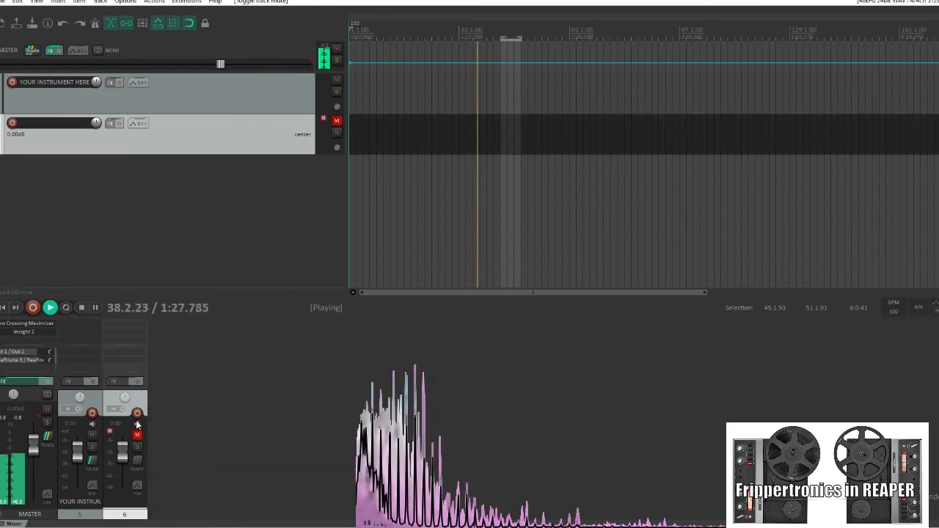
# Add a send to and a receive from track 5 'YOUR INSTRUMENT HERE' on the new track
pyautogui.click(138, 459)
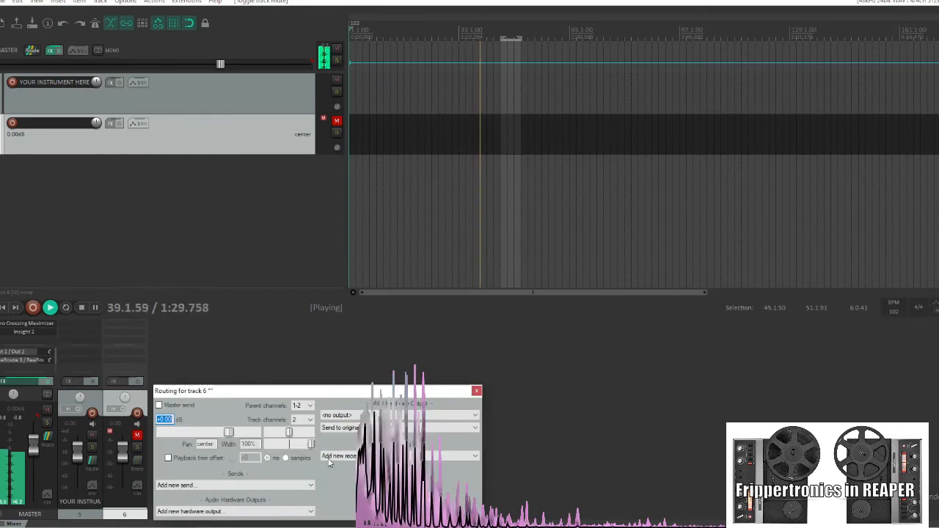
pyautogui.click(298, 484)
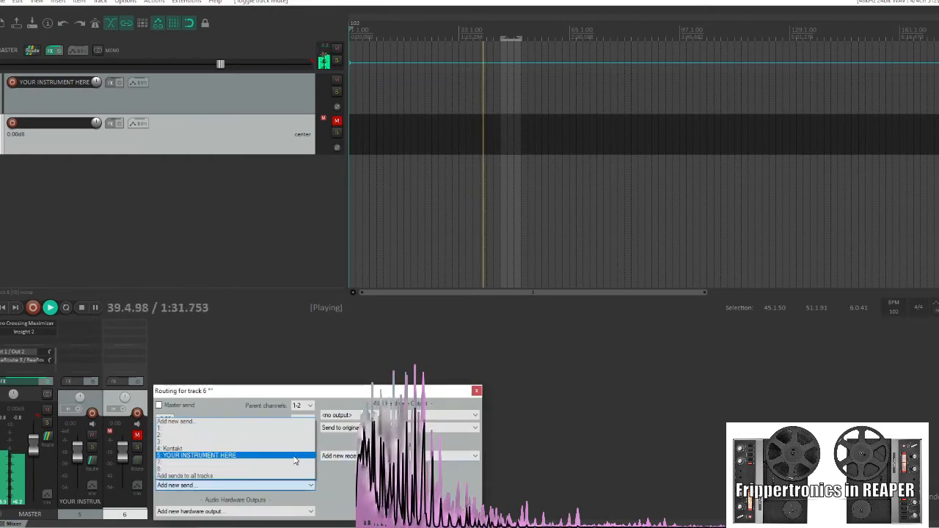
pyautogui.click(305, 455)
pyautogui.click(344, 407)
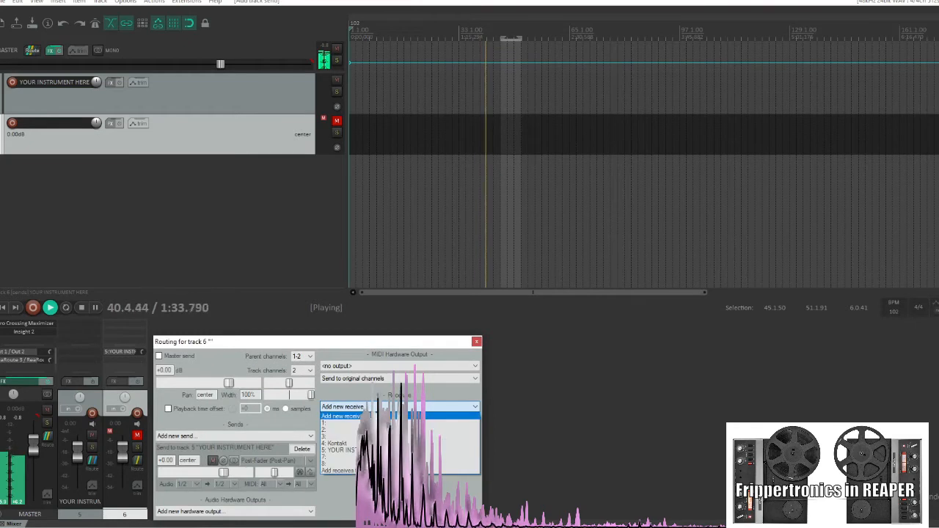
pyautogui.click(341, 449)
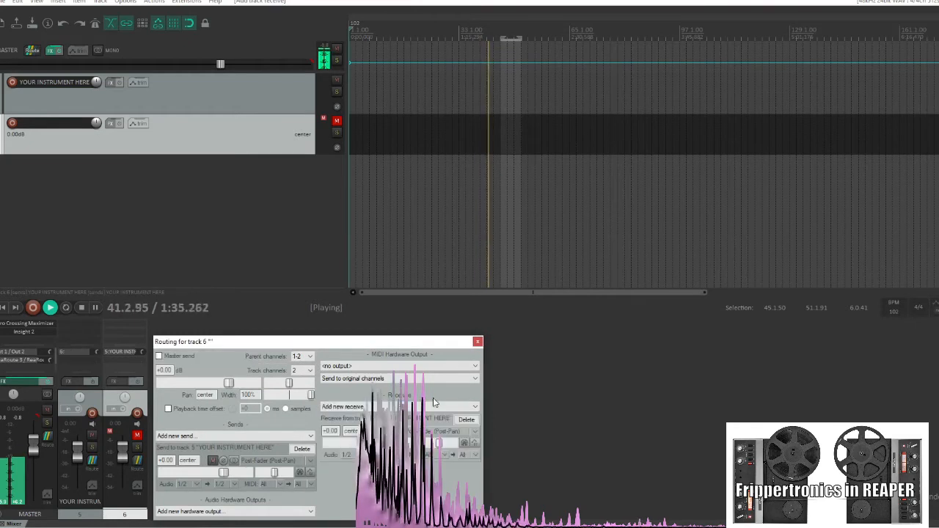
pyautogui.click(478, 343)
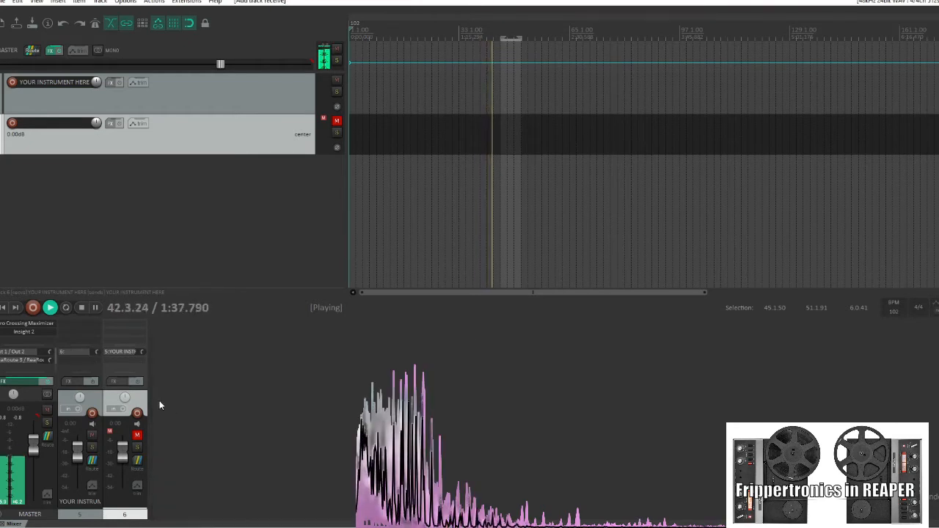
# Add ReaDelay from the Delay category to the new track and set its musical length to 0
pyautogui.click(117, 381)
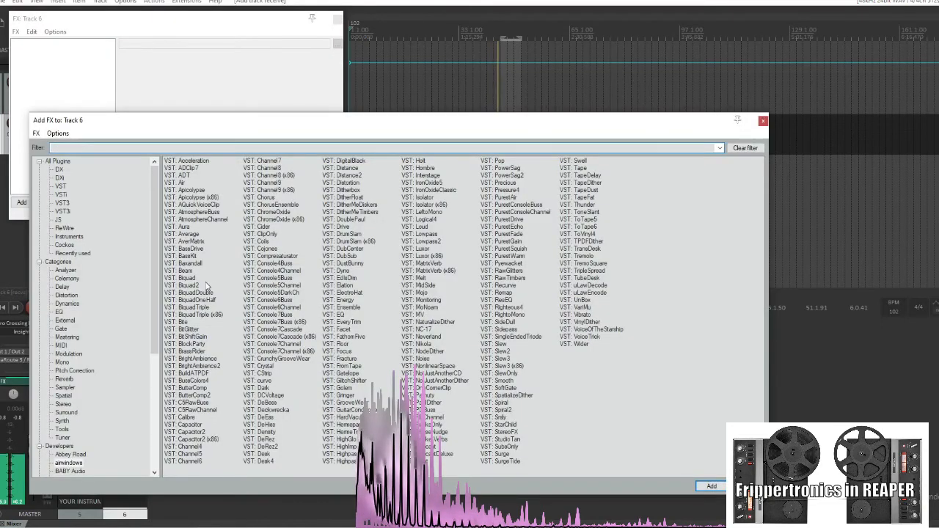
pyautogui.click(62, 287)
pyautogui.click(198, 162)
pyautogui.doubleClick(198, 161)
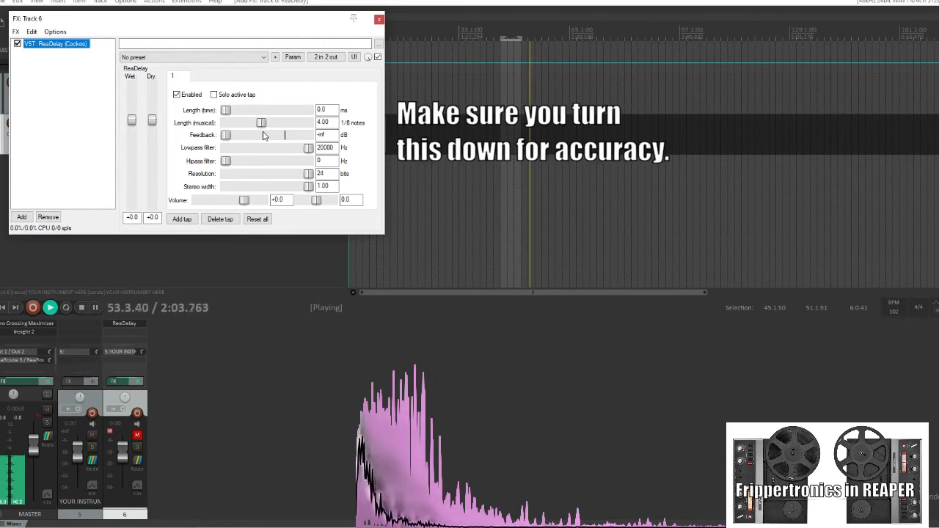
pyautogui.moveTo(264, 126); pyautogui.dragTo(230, 126)
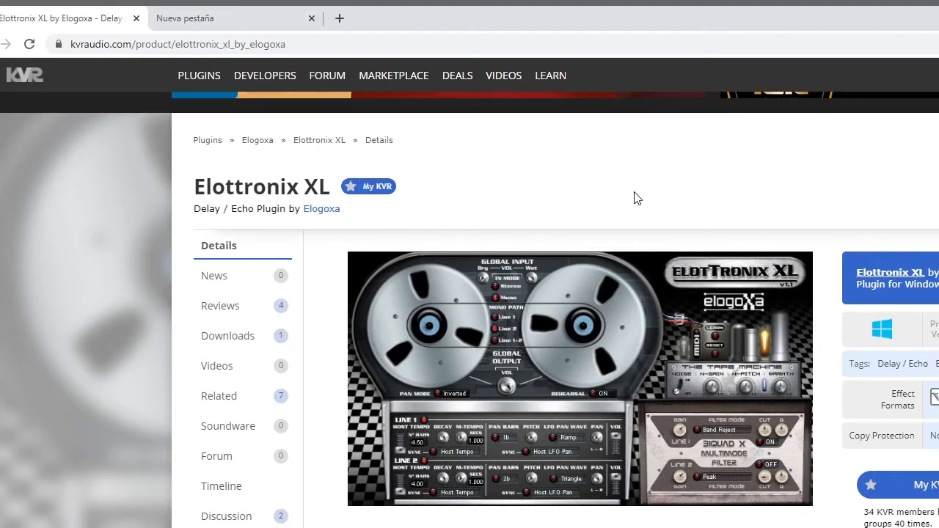
# Scroll through the Elottronix XL plugin page on KVR Audio
pyautogui.scroll(-2, 637, 198)
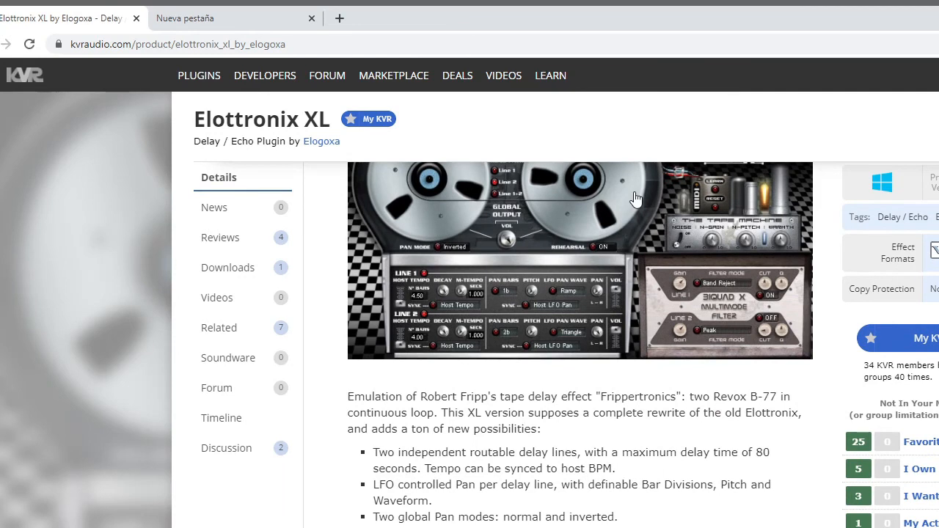
pyautogui.scroll(-2, 637, 198)
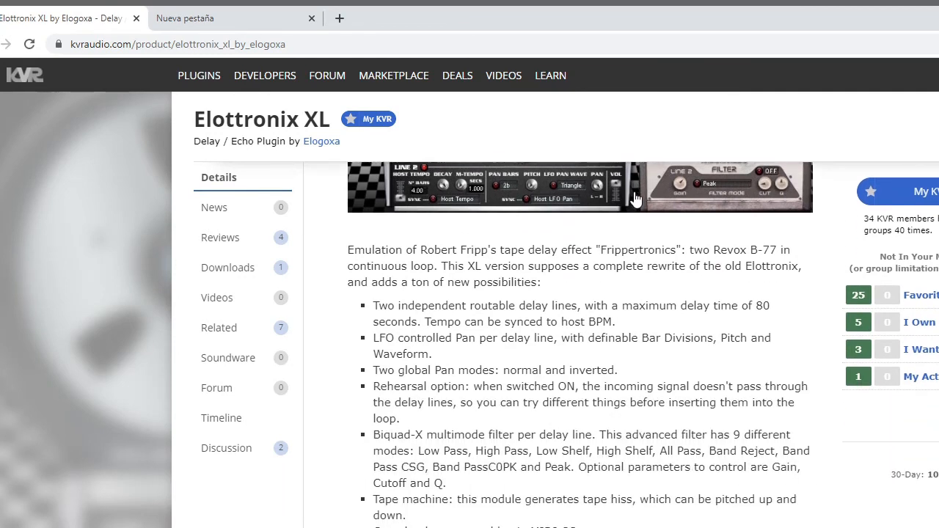
pyautogui.scroll(-5, 635, 198)
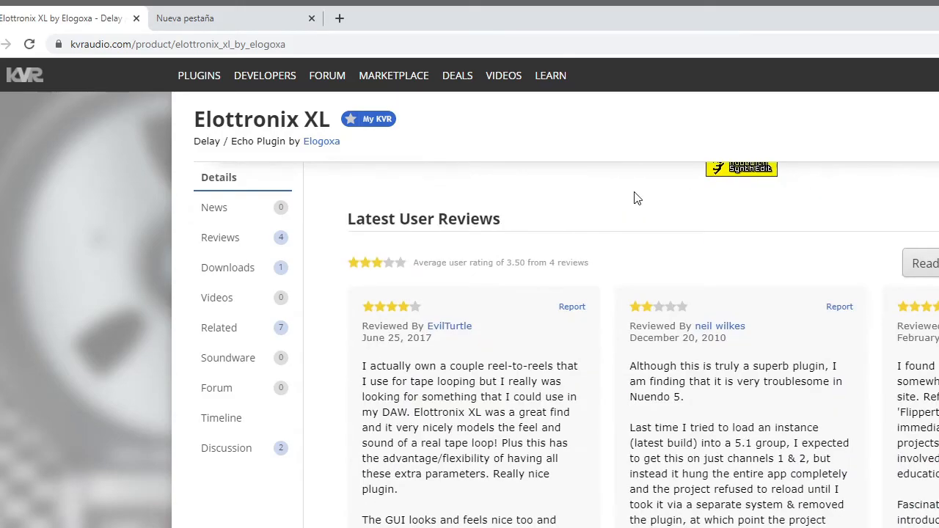
pyautogui.scroll(-4, 637, 199)
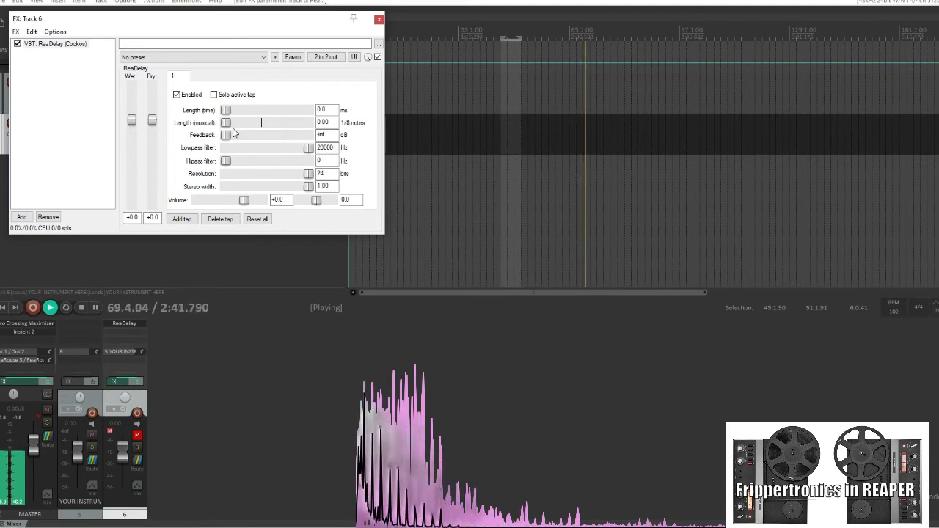
# Set the ReaDelay's time length to its maximum of 10000 ms
pyautogui.moveTo(231, 124); pyautogui.dragTo(314, 125)
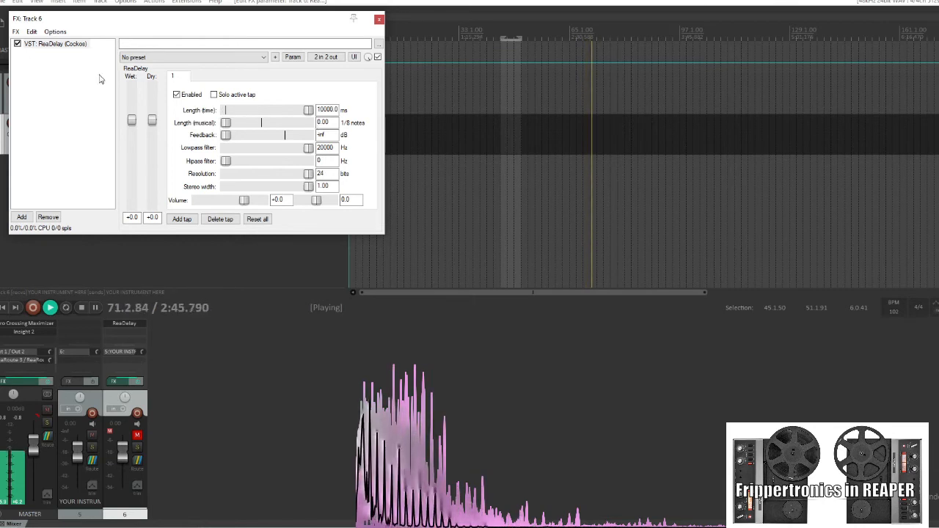
pyautogui.rightClick(68, 75)
pyautogui.click(68, 46)
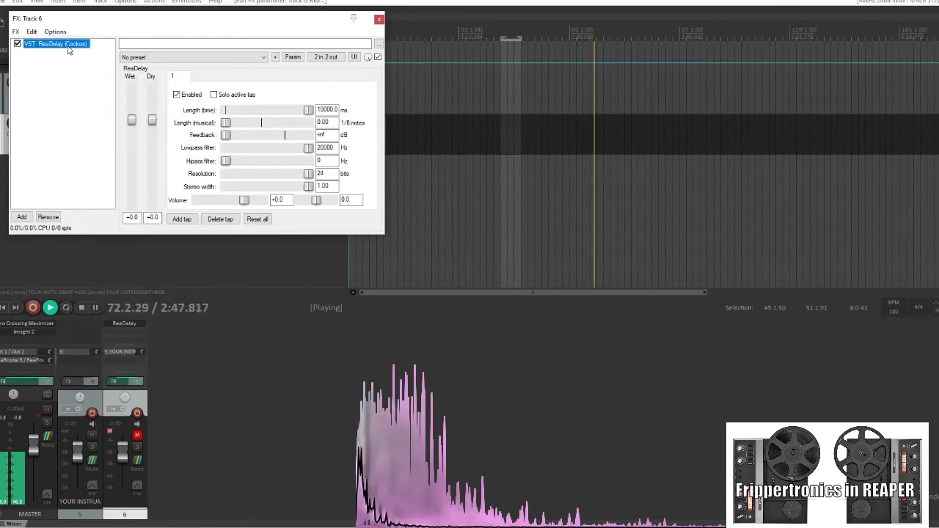
# Copy the ReaDelay and paste three more instances into the track's FX chain
pyautogui.rightClick(68, 46)
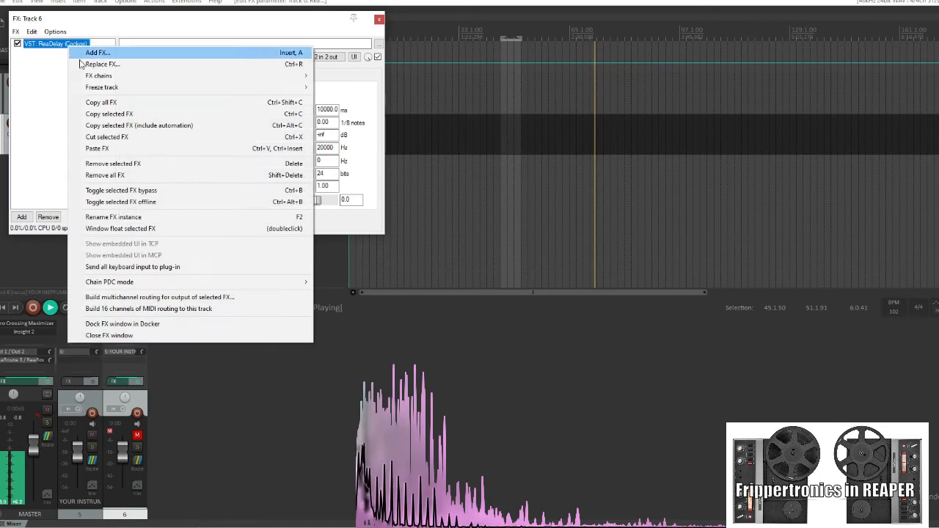
pyautogui.click(115, 115)
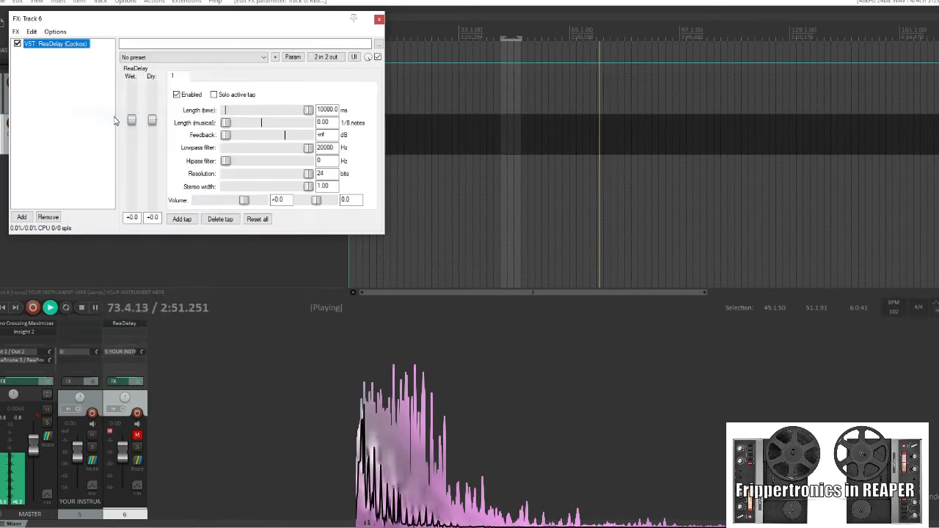
pyautogui.click(64, 90)
pyautogui.hotkey('ctrl', 'v')
pyautogui.hotkey('ctrl', 'v')
pyautogui.hotkey('ctrl', 'v')
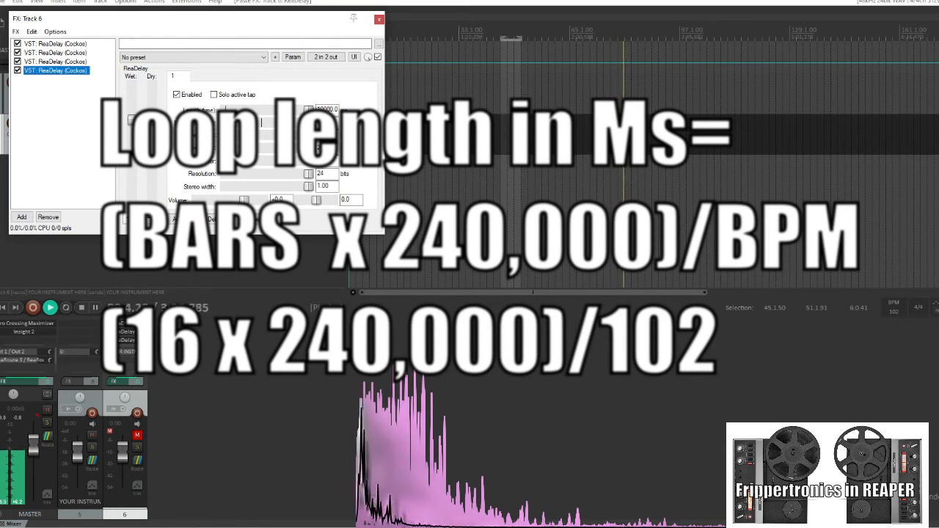
# Set the first ReaDelay's time length to 9411 ms
pyautogui.click(58, 44)
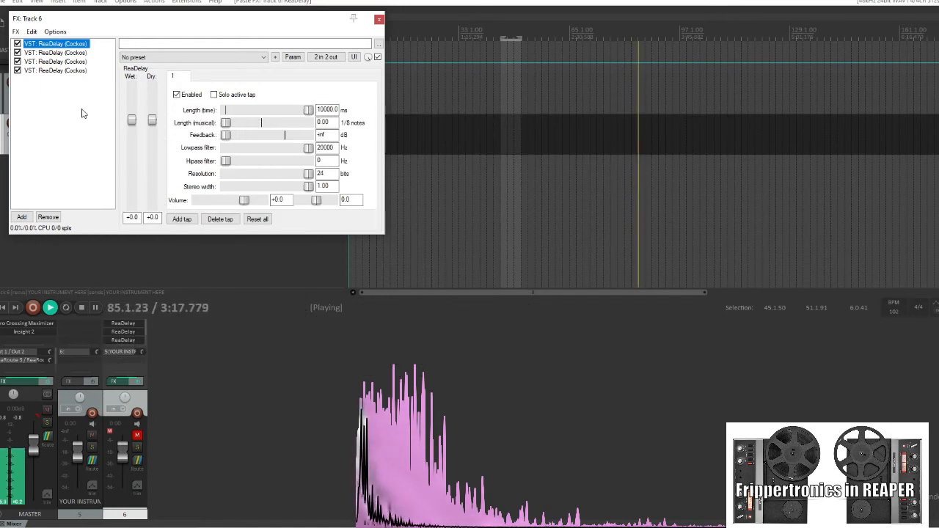
pyautogui.doubleClick(324, 110)
pyautogui.write('94')
pyautogui.press('Return')
pyautogui.write('11')
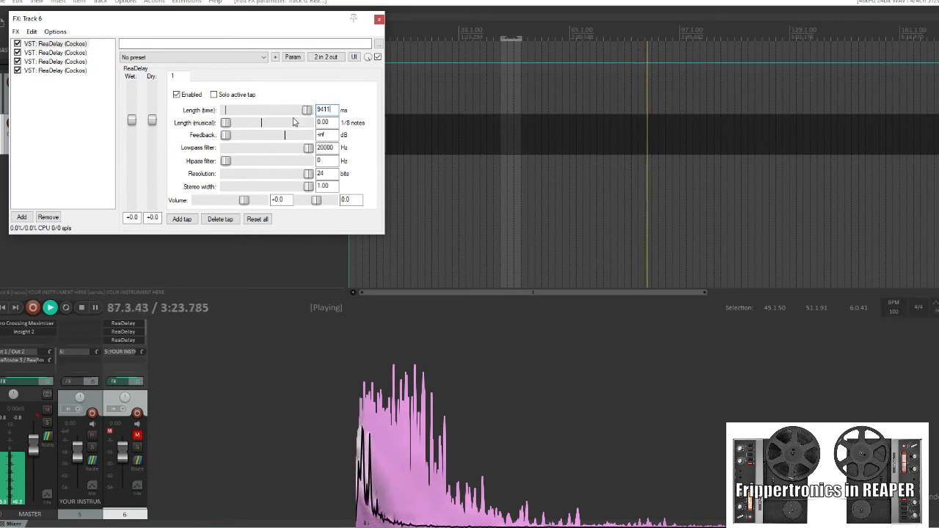
# Set the second ReaDelay's time length to 9411 ms
pyautogui.click(56, 53)
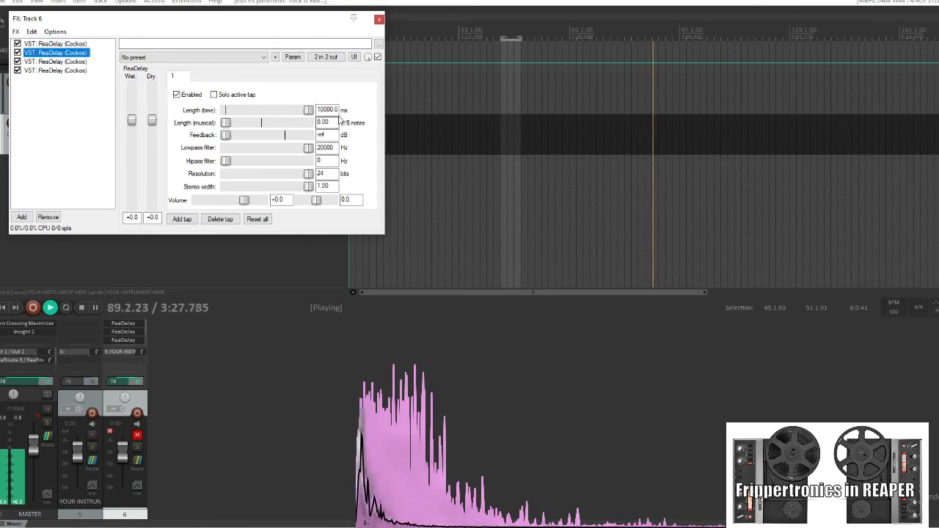
pyautogui.moveTo(337, 110); pyautogui.dragTo(274, 113)
pyautogui.write('9411')
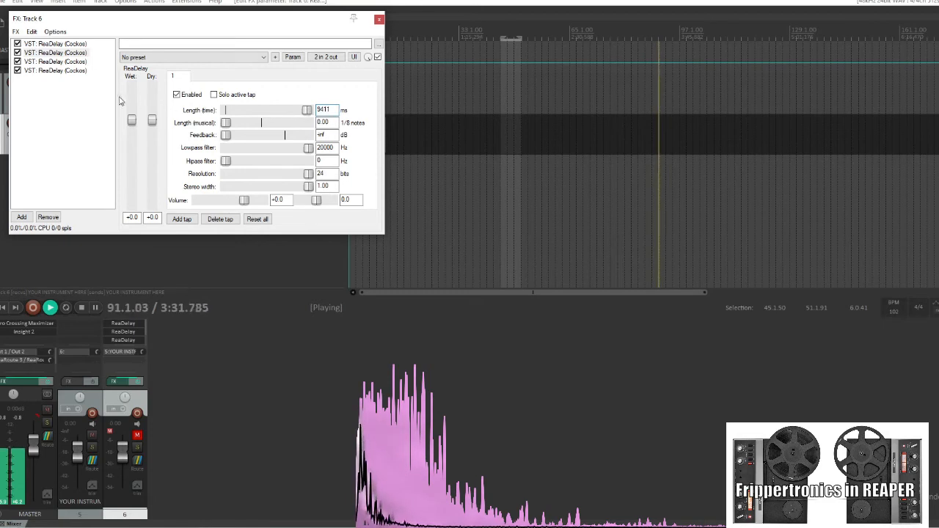
# Set the third ReaDelay's time length to 9411 ms
pyautogui.click(85, 63)
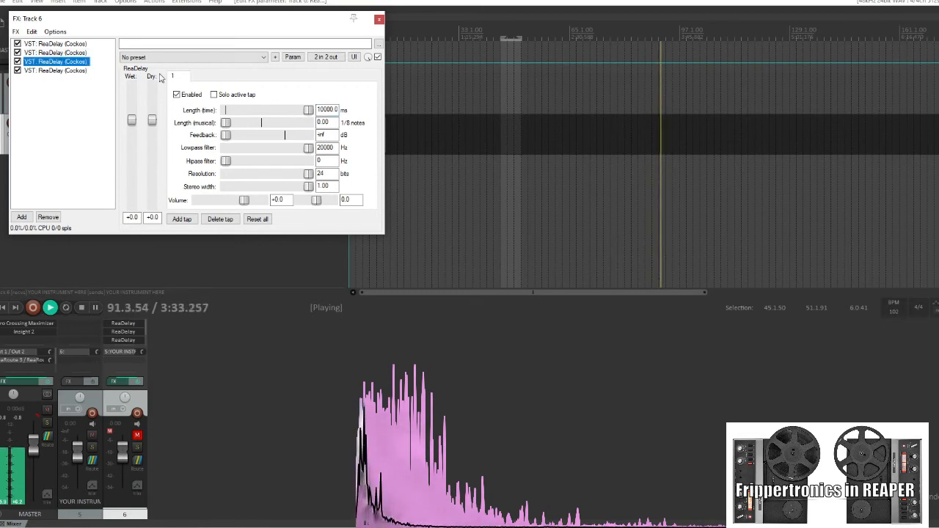
pyautogui.doubleClick(317, 109)
pyautogui.write('9411')
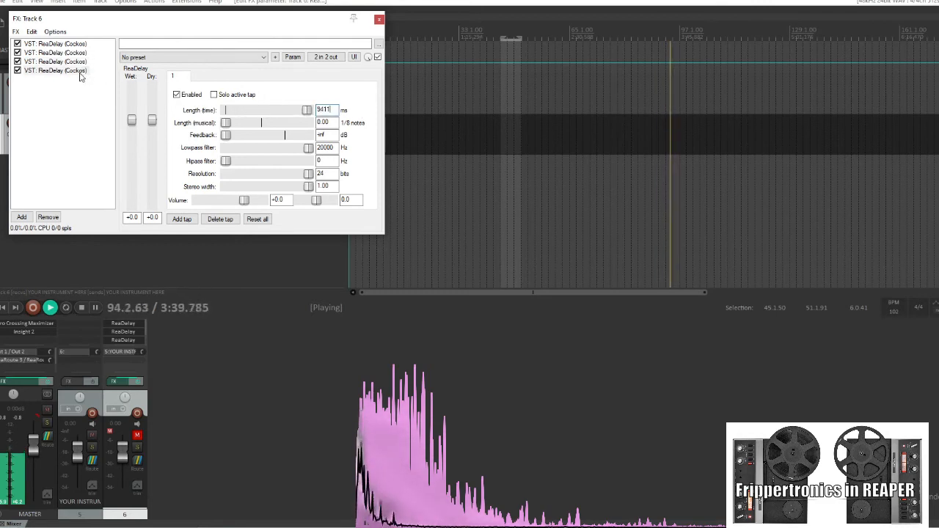
# Set the fourth ReaDelay's time length to 9411 ms
pyautogui.click(81, 71)
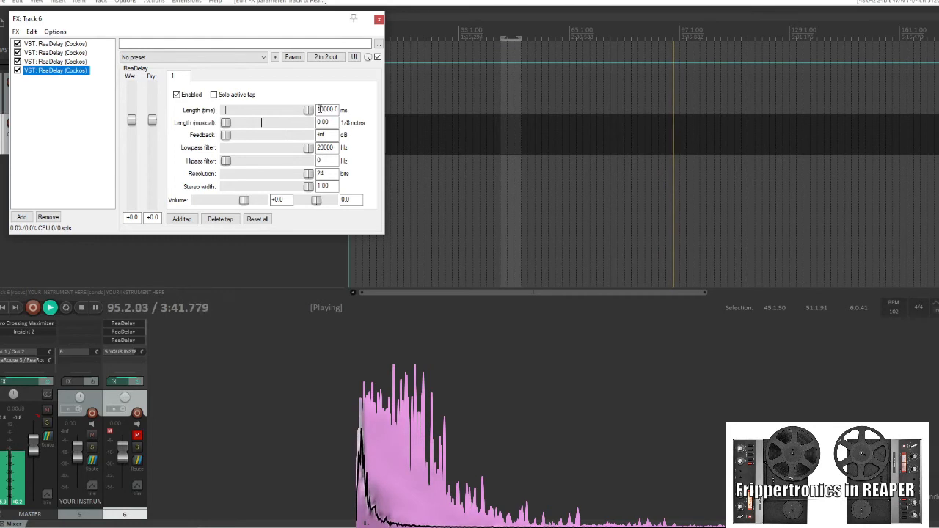
pyautogui.doubleClick(324, 110)
pyautogui.write('9411')
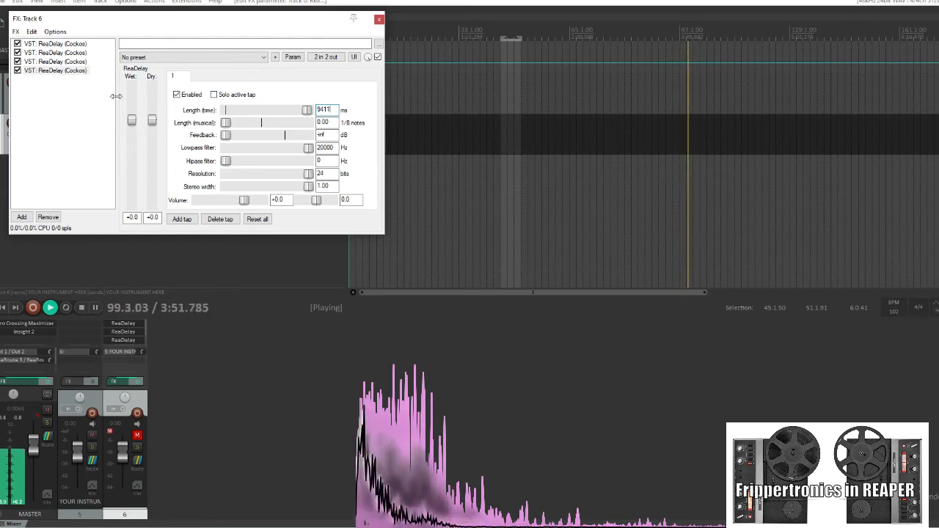
# Add the CHOWTapeModel plugin to the end of the track's FX chain
pyautogui.rightClick(59, 90)
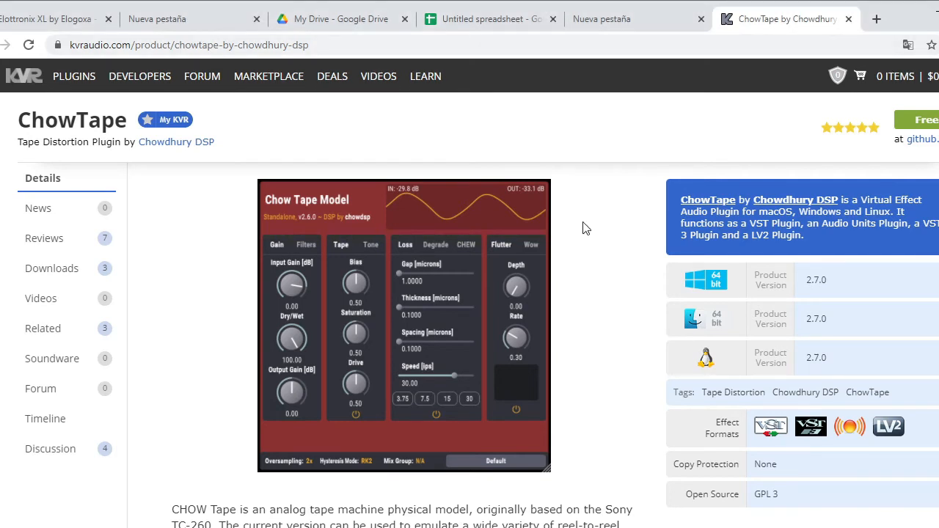
pyautogui.scroll(-6, 585, 228)
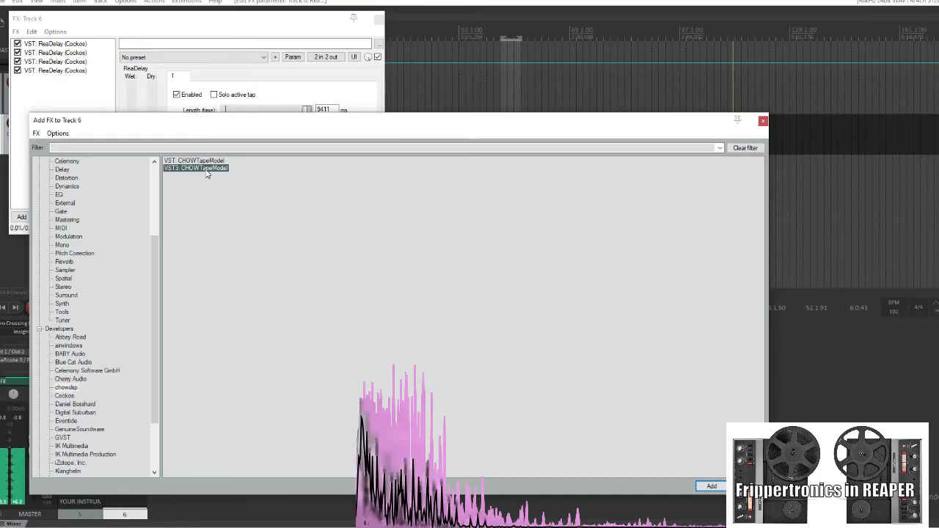
pyautogui.doubleClick(205, 170)
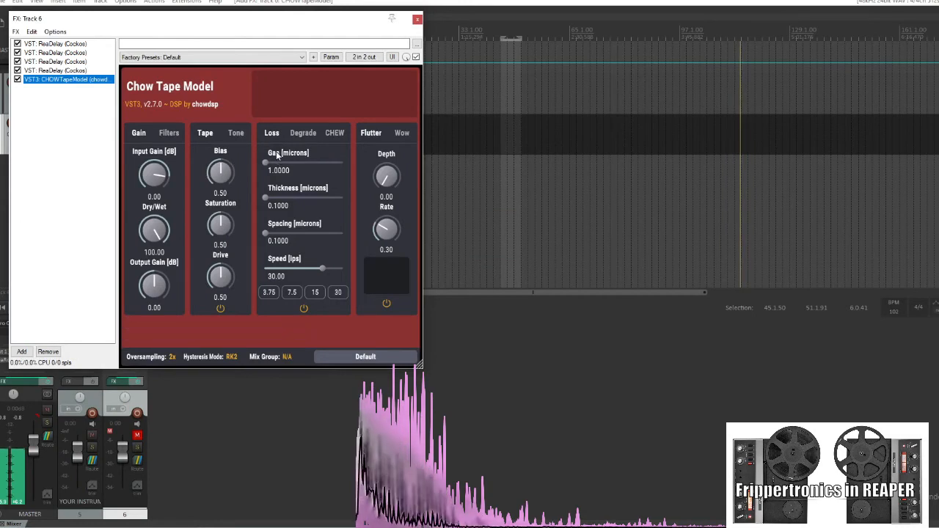
# Examine the Loss parameter descriptions in the CHOW Tape Model interface
pyautogui.moveTo(276, 168)
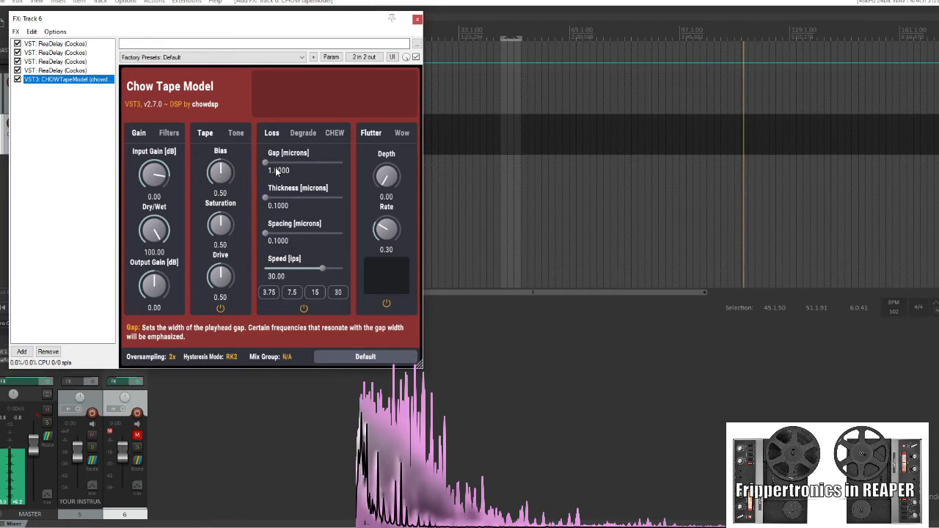
pyautogui.moveTo(282, 205)
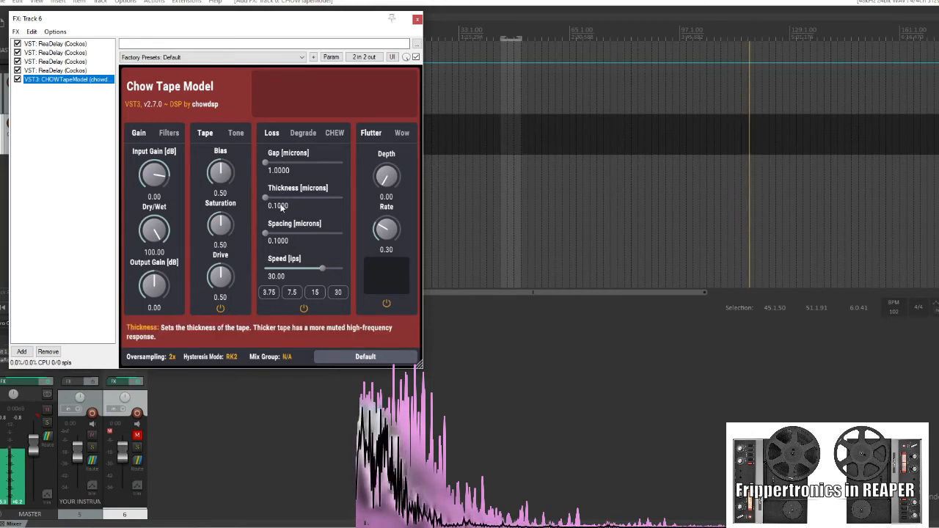
pyautogui.moveTo(281, 241)
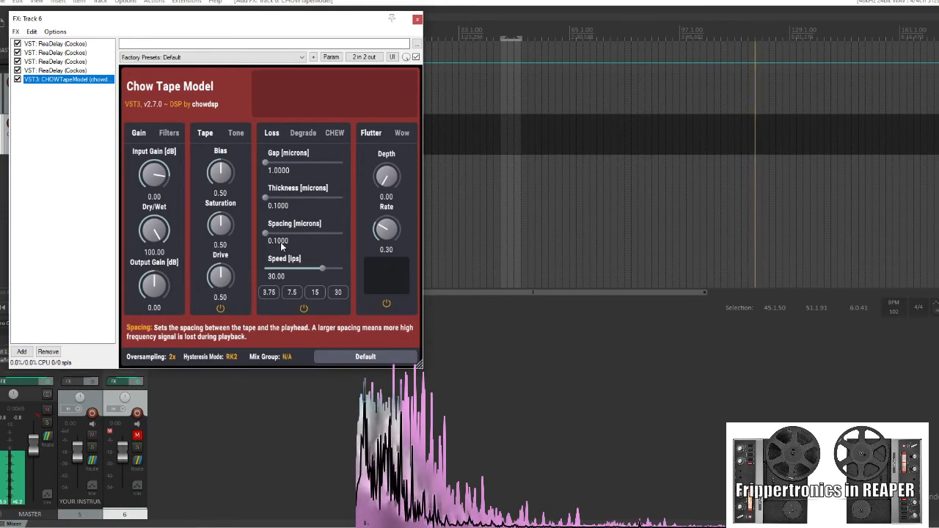
pyautogui.moveTo(281, 274)
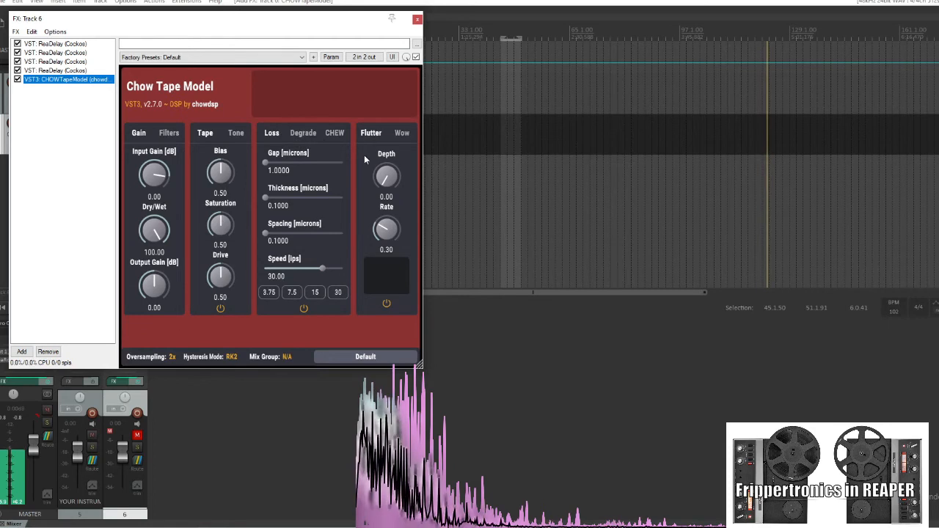
pyautogui.click(297, 133)
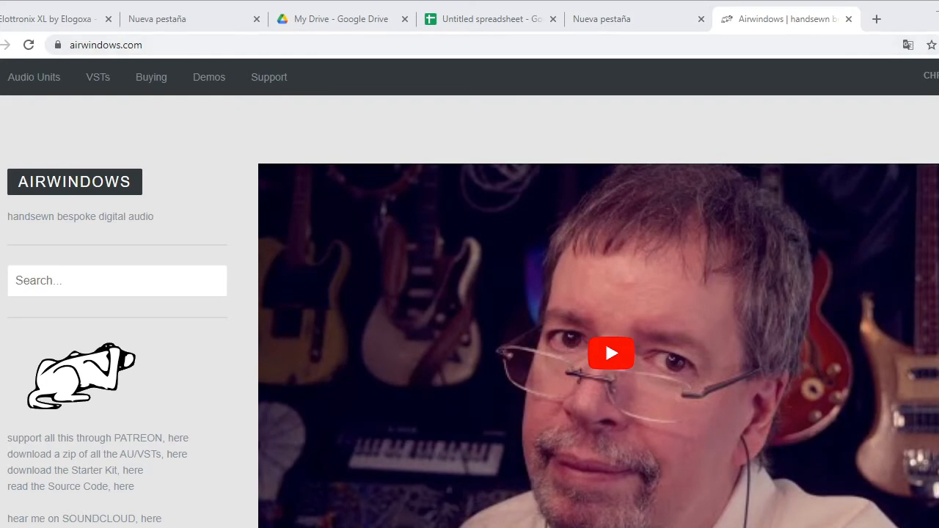
# Browse the Airwindows website's plugin posts for tape and console effects
pyautogui.scroll(-5, 311, 418)
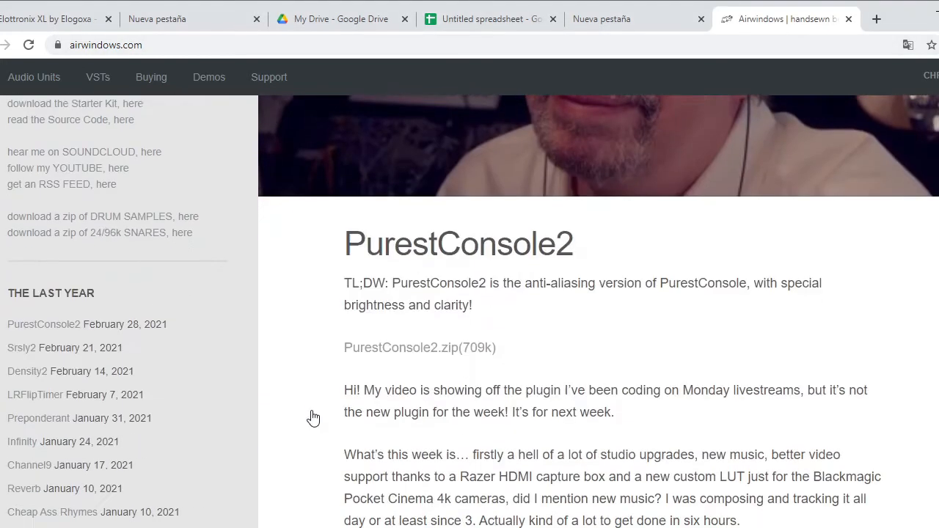
pyautogui.scroll(-3, 314, 417)
pyautogui.scroll(-7, 310, 417)
pyautogui.scroll(-8, 310, 417)
pyautogui.scroll(-15, 311, 418)
pyautogui.scroll(-20, 311, 416)
pyautogui.scroll(-12, 310, 417)
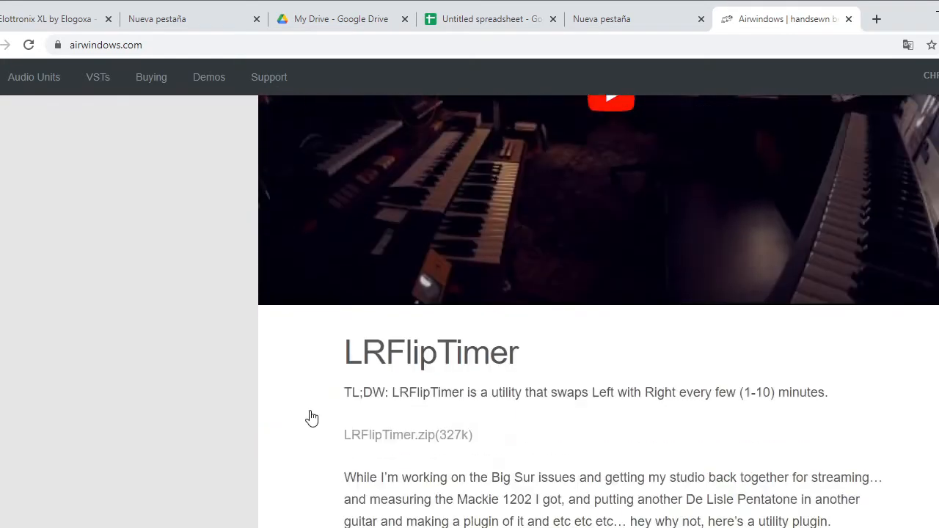
pyautogui.scroll(-5, 311, 418)
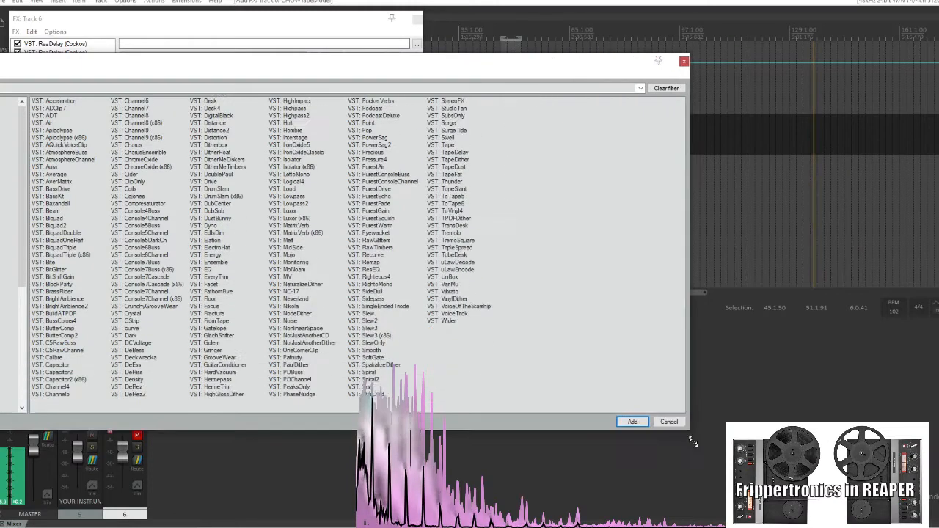
pyautogui.moveTo(692, 442); pyautogui.dragTo(520, 456)
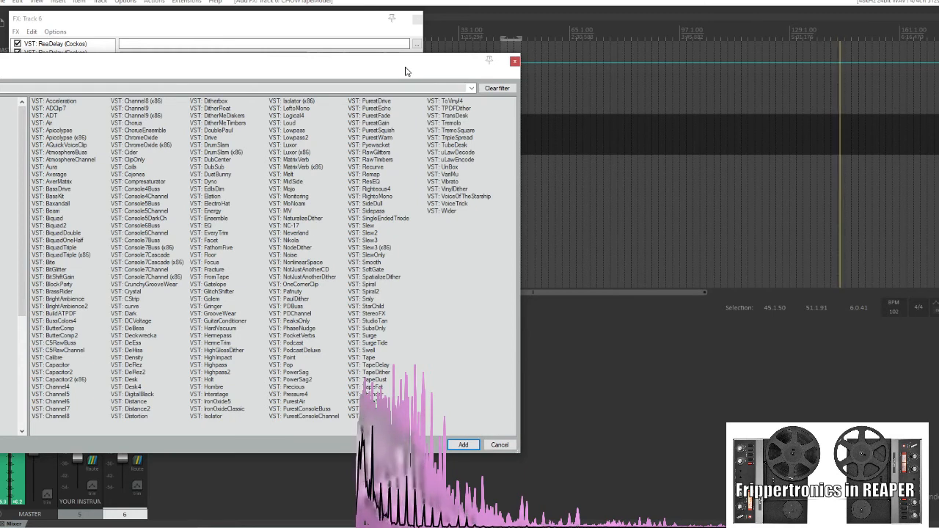
# Add Capacitor2 to the chain and set Lowpass about 0.77, Highpass about 0.24, NonLin and Dry/Wet about 0.10
pyautogui.doubleClick(82, 381)
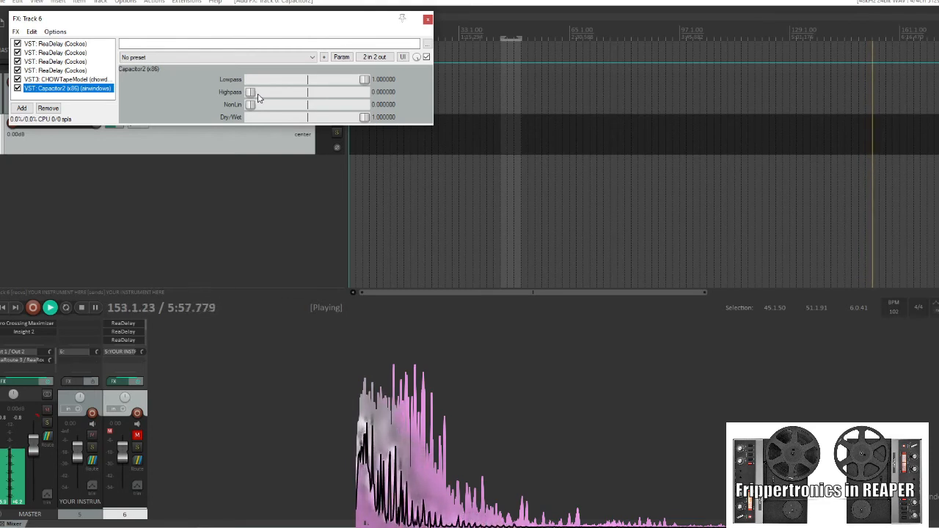
pyautogui.moveTo(363, 80)
pyautogui.mouseDown()
pyautogui.moveTo(314, 81)
pyautogui.moveTo(365, 84)
pyautogui.mouseUp()
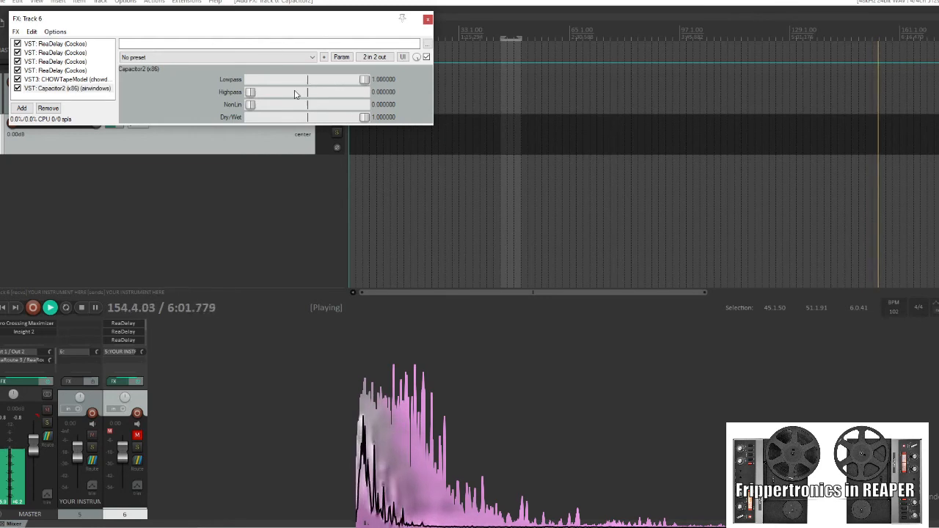
pyautogui.moveTo(250, 92); pyautogui.dragTo(252, 114)
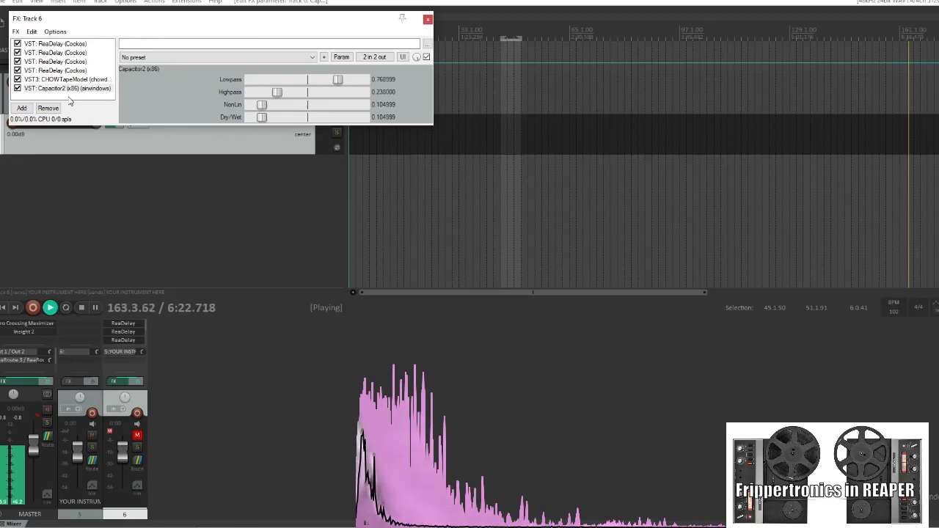
pyautogui.click(66, 89)
pyautogui.rightClick(69, 98)
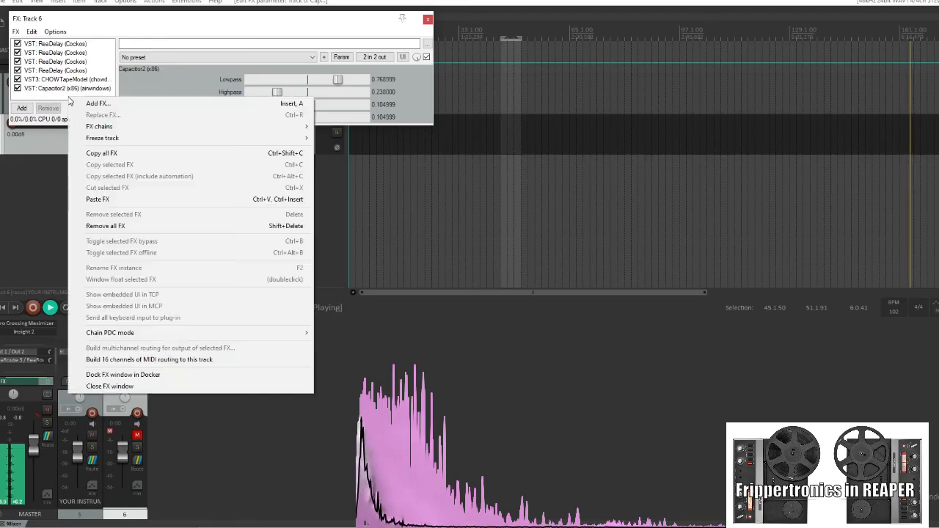
pyautogui.click(201, 43)
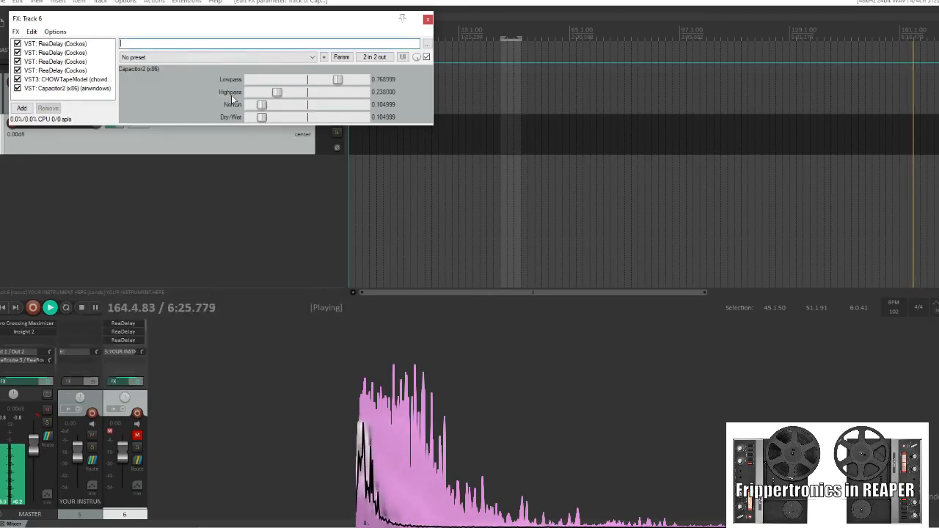
# Add the ToTape6 plugin to the chain and lower its Flutter to about 0.41
pyautogui.rightClick(77, 101)
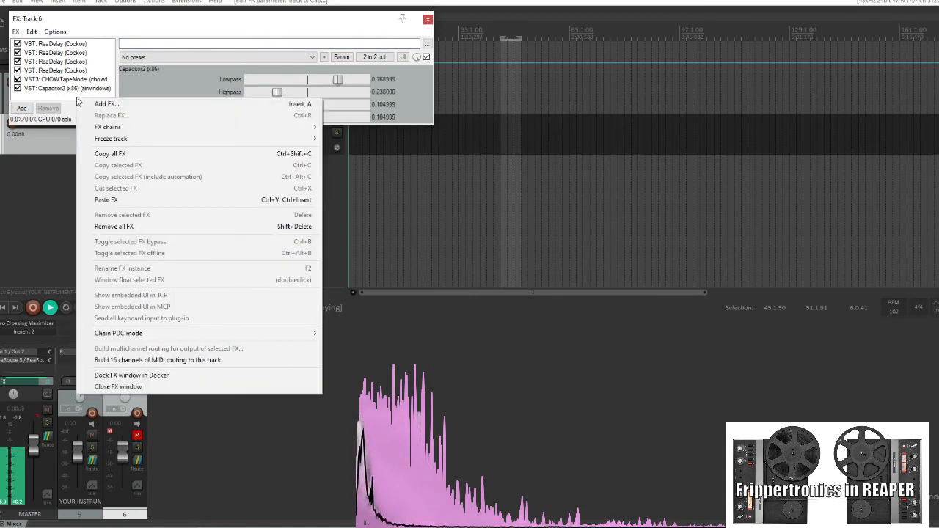
pyautogui.click(105, 102)
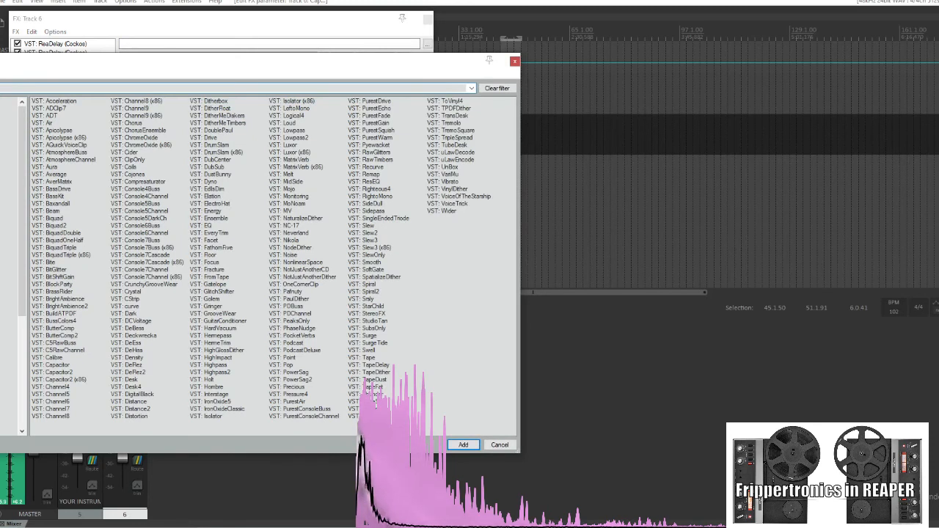
pyautogui.doubleClick(375, 400)
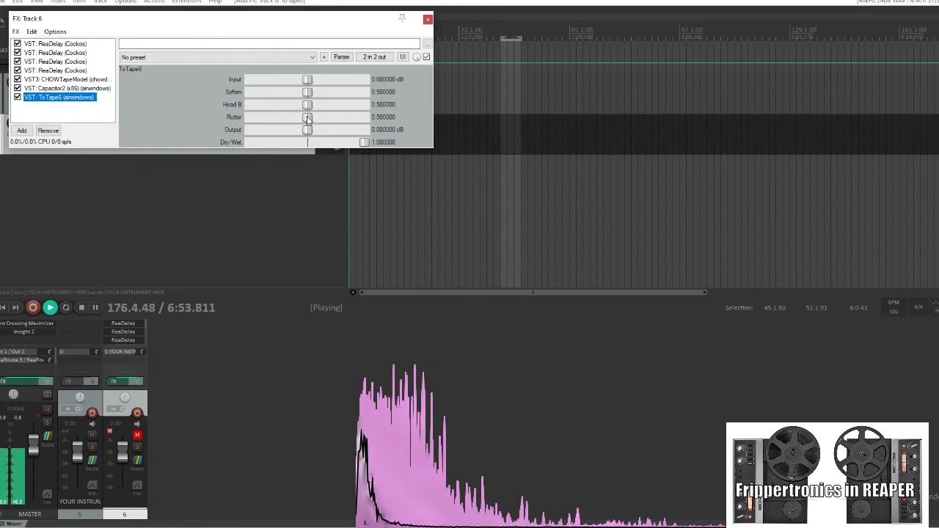
pyautogui.moveTo(308, 119); pyautogui.dragTo(315, 118)
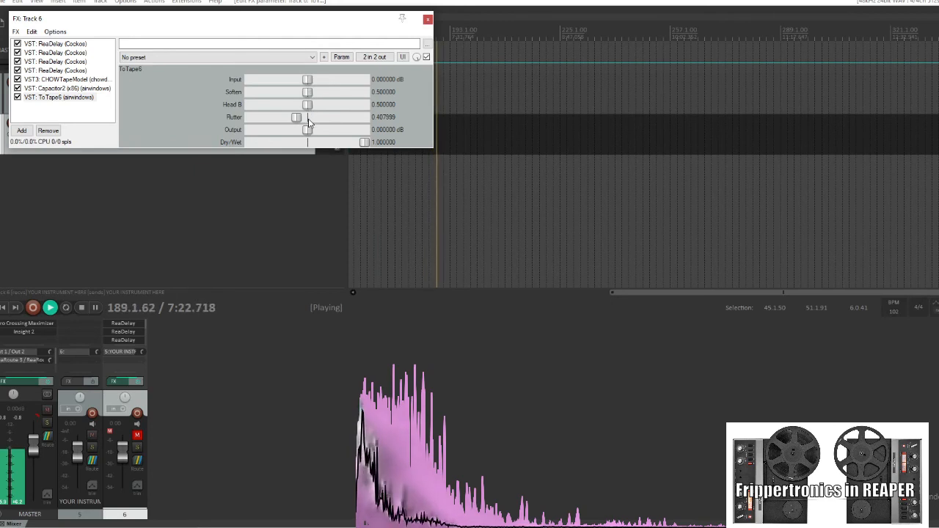
# Add the TapeDust plugin, set its Dust to about 0.02, and close the FX chain window
pyautogui.rightClick(69, 108)
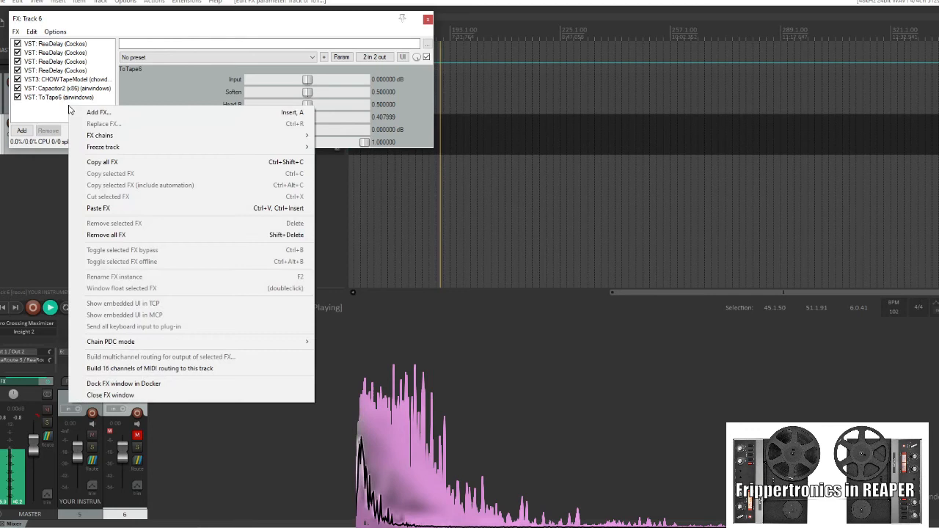
pyautogui.click(201, 30)
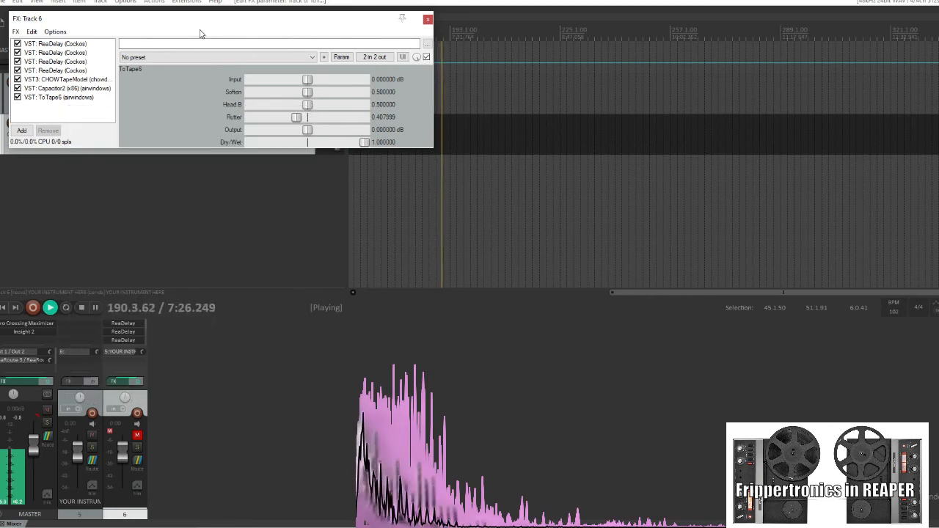
pyautogui.rightClick(95, 121)
pyautogui.click(121, 123)
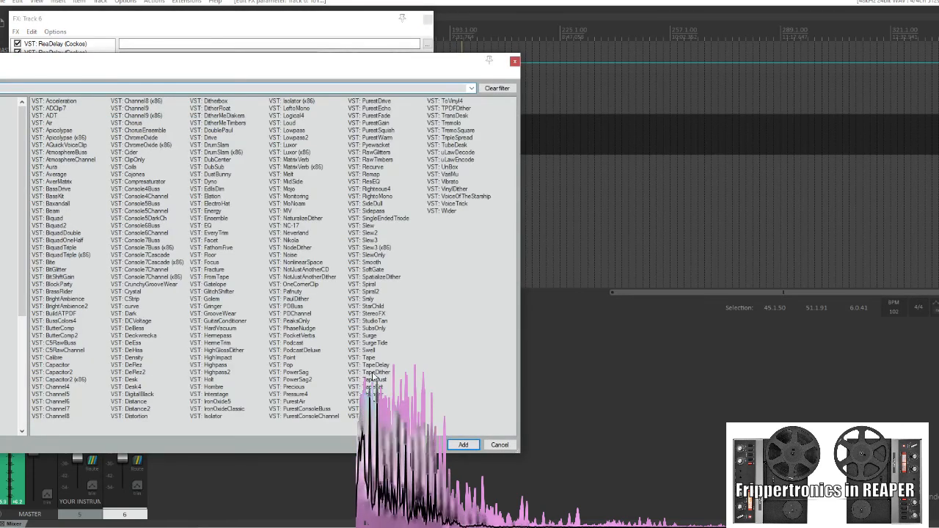
pyautogui.doubleClick(374, 381)
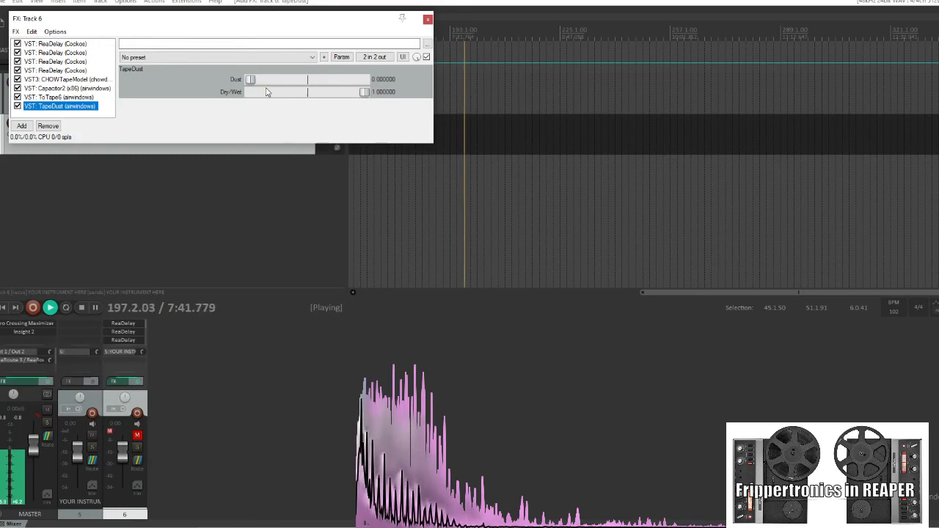
pyautogui.moveTo(255, 83); pyautogui.dragTo(258, 84)
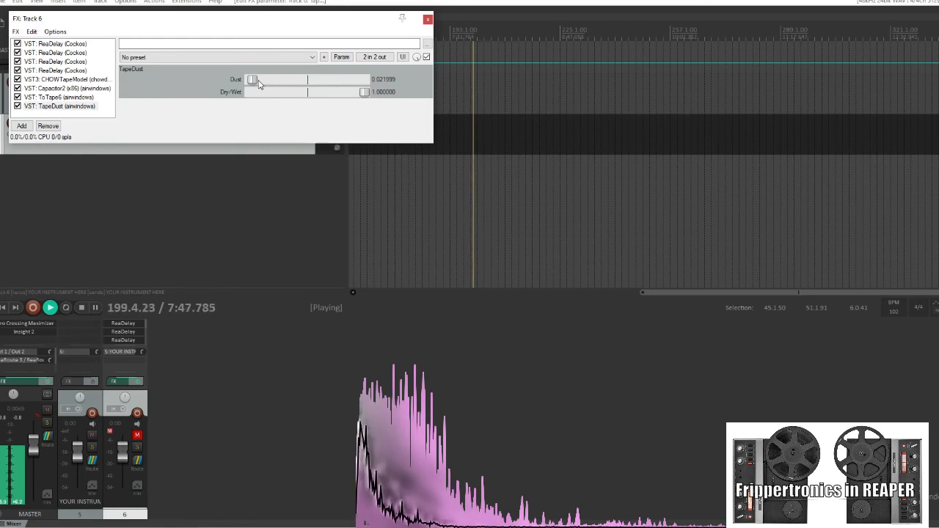
pyautogui.click(428, 20)
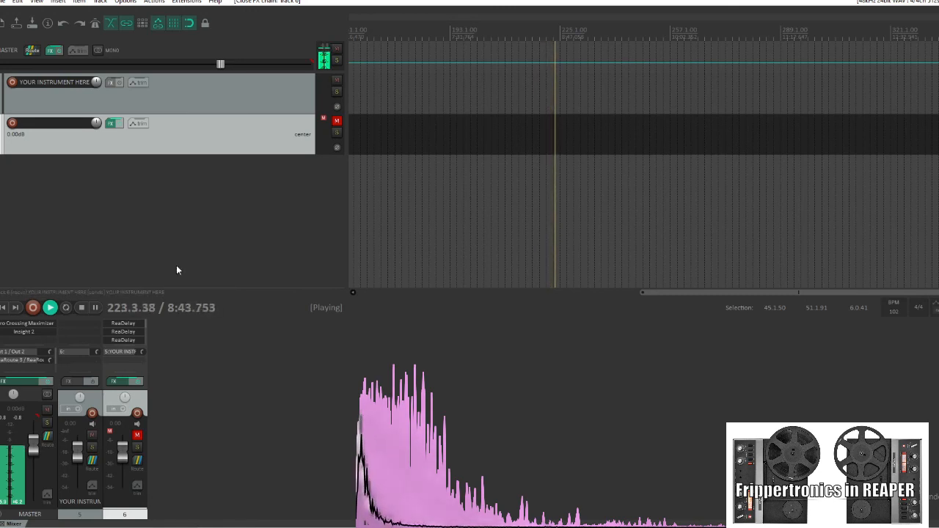
# Stop the project's playback
pyautogui.click(83, 307)
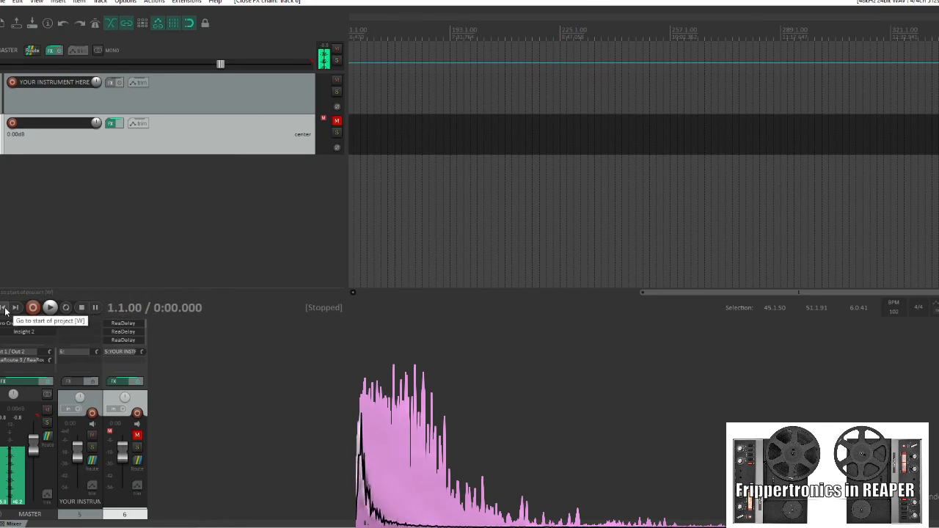
pyautogui.click(481, 527)
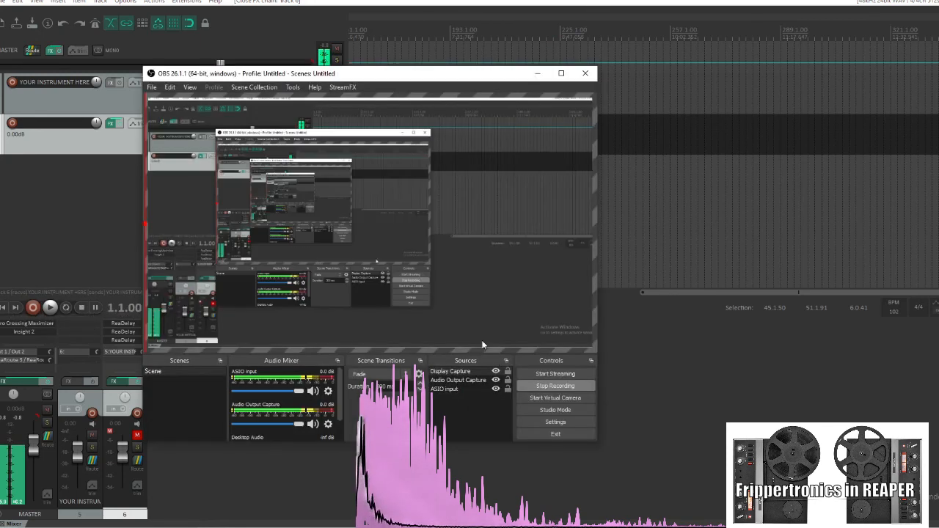
pyautogui.click(535, 383)
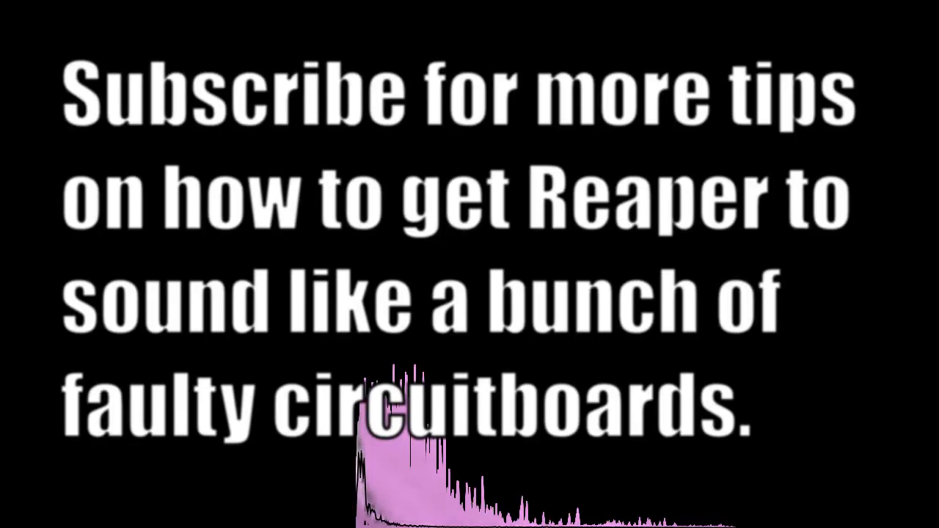